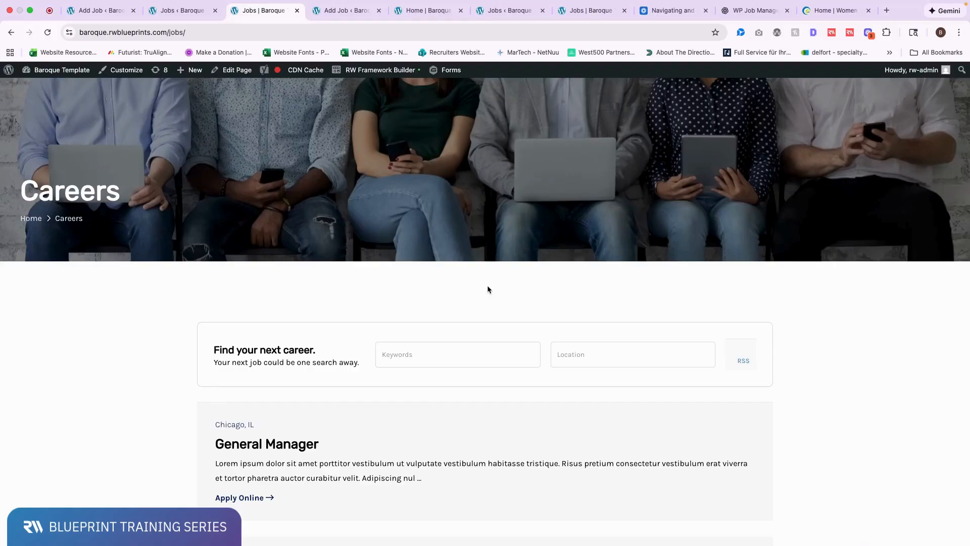
# Add a new job from the admin job listings and title it Mechanical Engineer
pyautogui.click(165, 15)
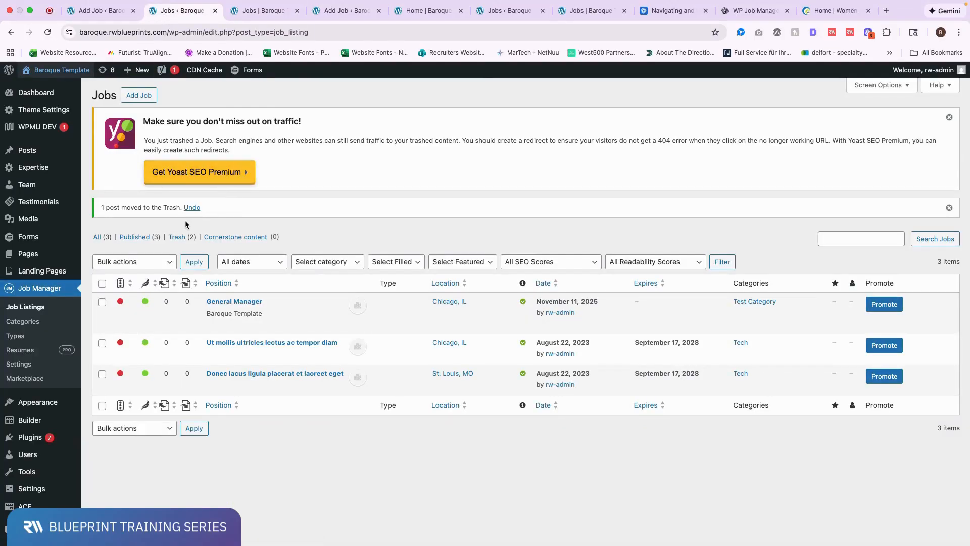
pyautogui.moveTo(53, 257)
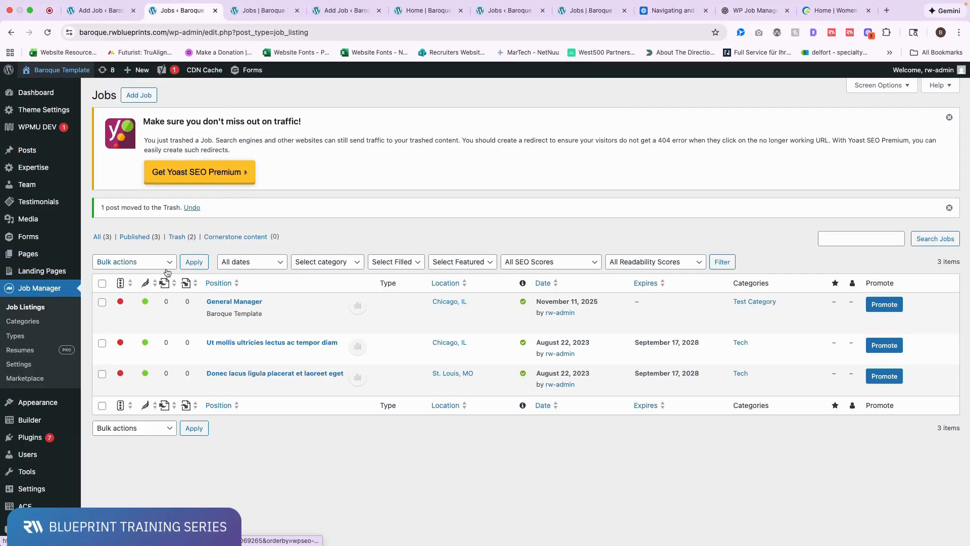
pyautogui.click(142, 100)
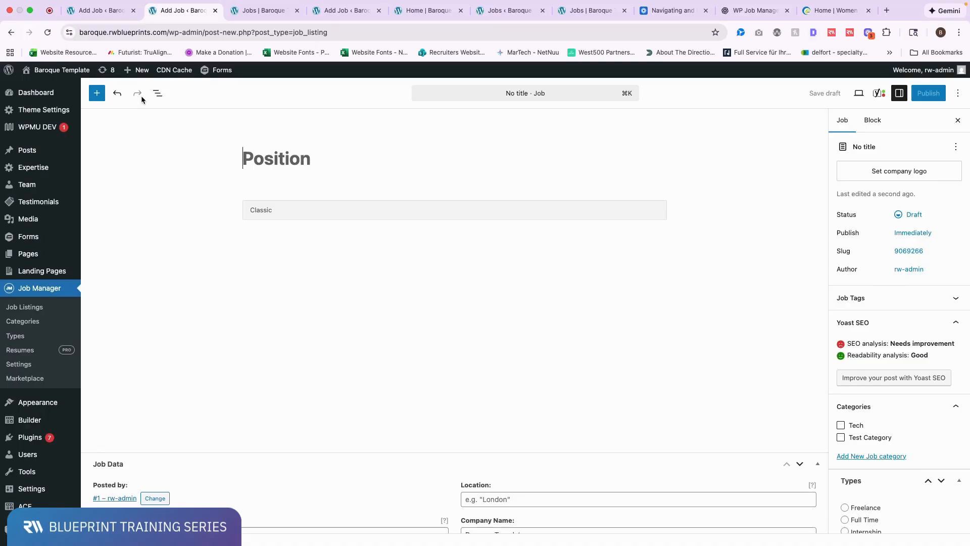
pyautogui.write('Mechanical Engineer')
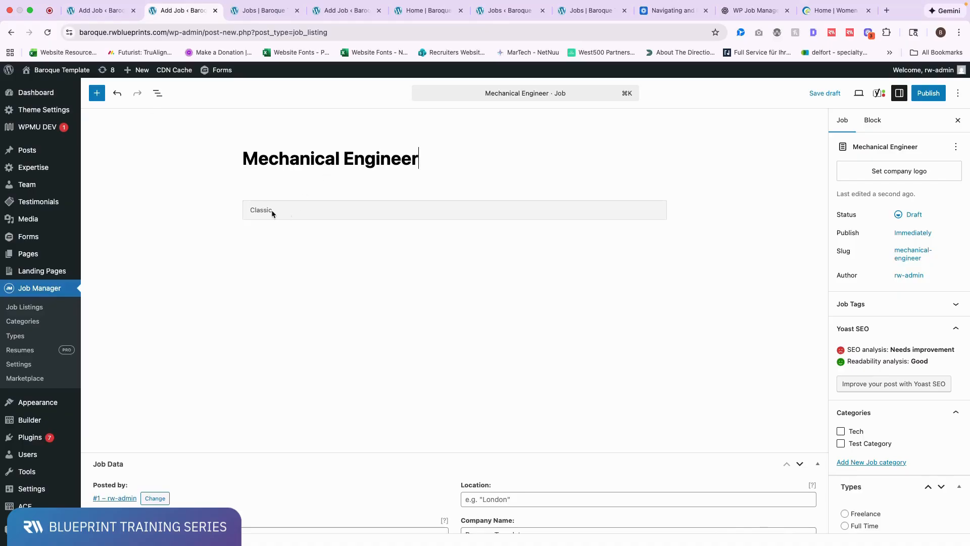
# Fill the job's description with several paragraphs of generated lorem ipsum placeholder text
pyautogui.click(269, 237)
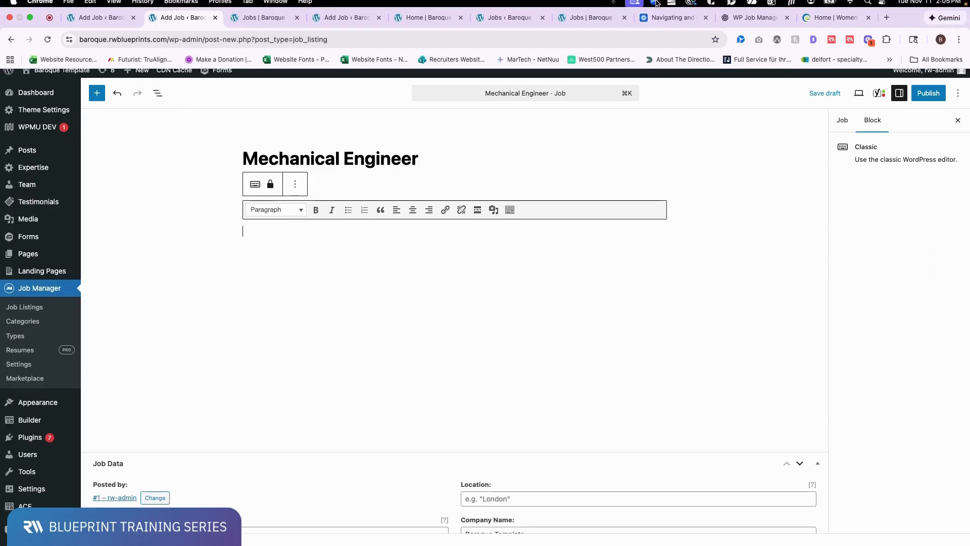
pyautogui.click(672, 6)
pyautogui.click(700, 140)
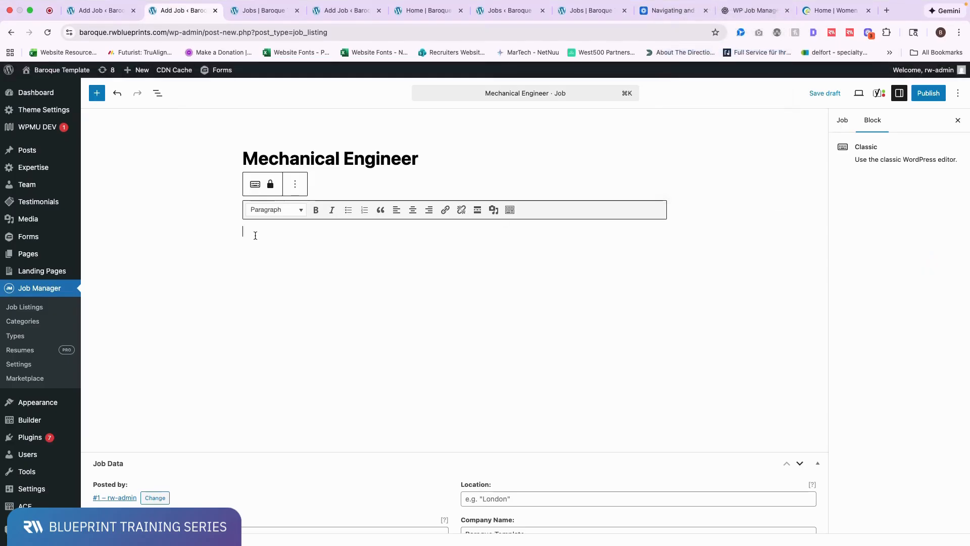
pyautogui.press('super+v')
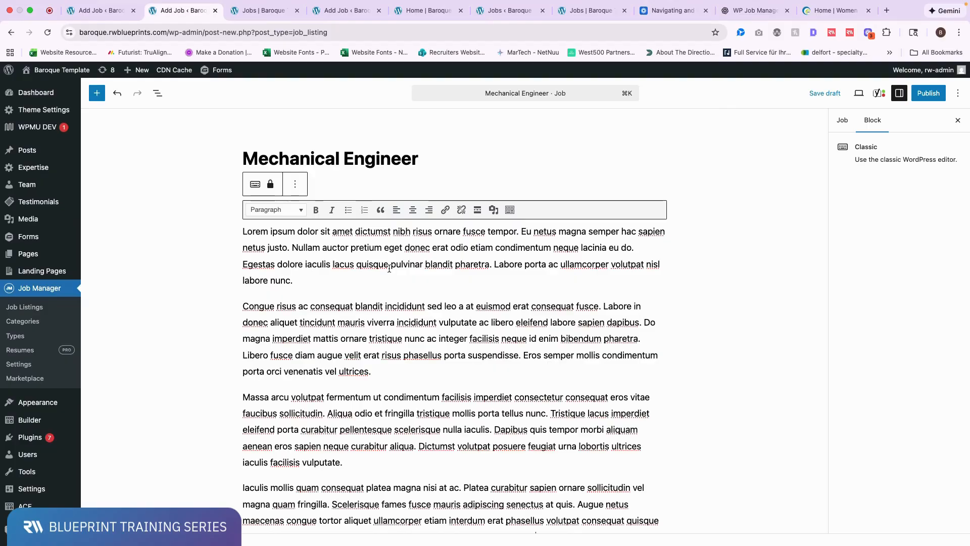
# In the job data, set the location to Chicago, IL and replace the application email with a placeholder address
pyautogui.scroll(-10, 389, 269)
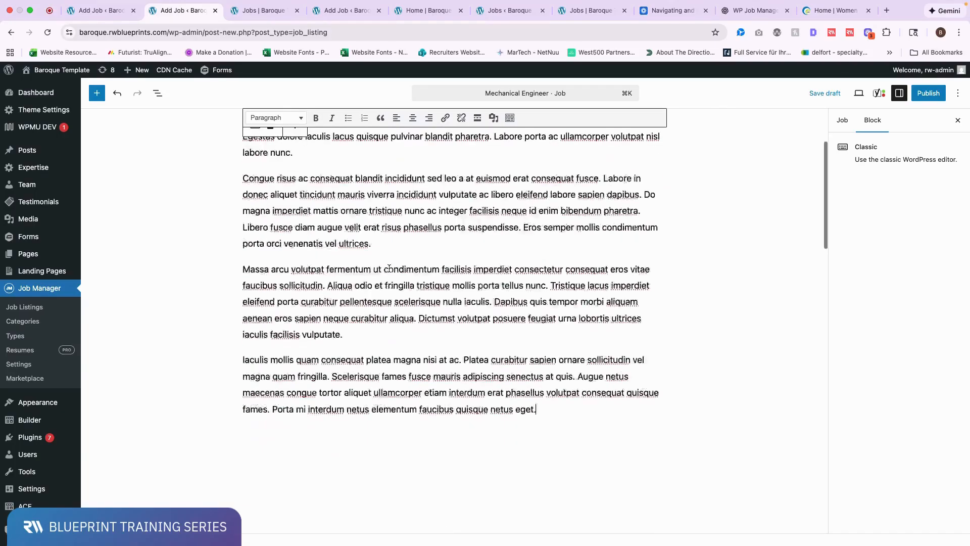
pyautogui.scroll(-2, 389, 272)
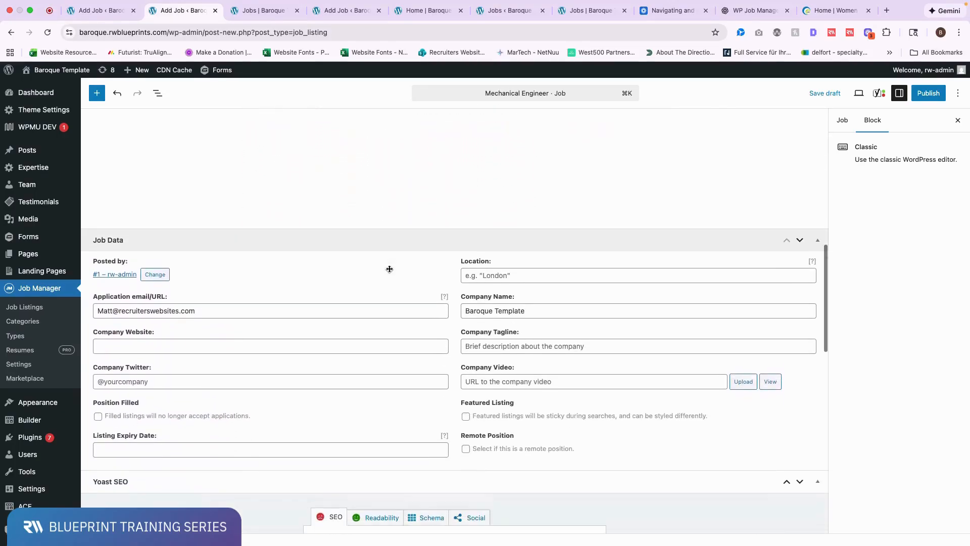
pyautogui.click(494, 269)
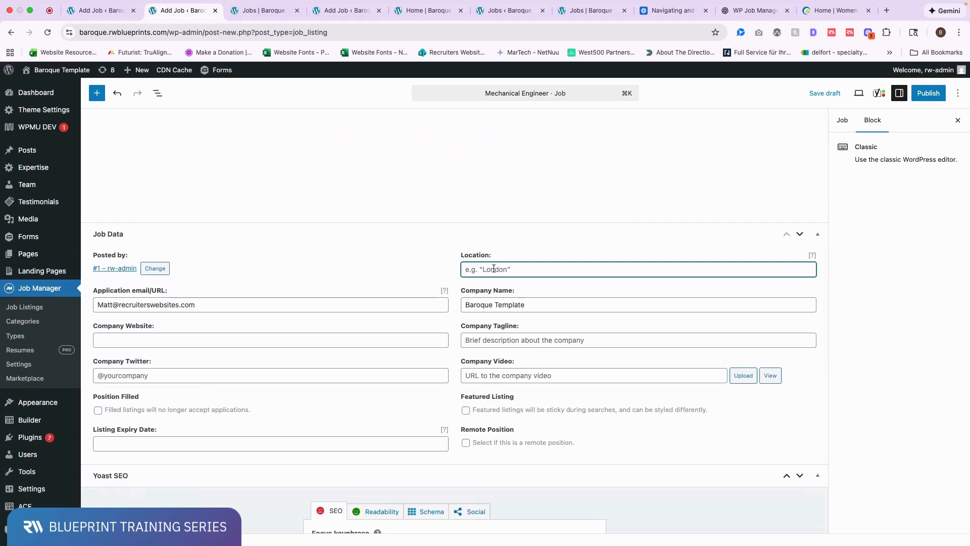
pyautogui.write('Chicago, IL')
pyautogui.moveTo(211, 305); pyautogui.dragTo(84, 303)
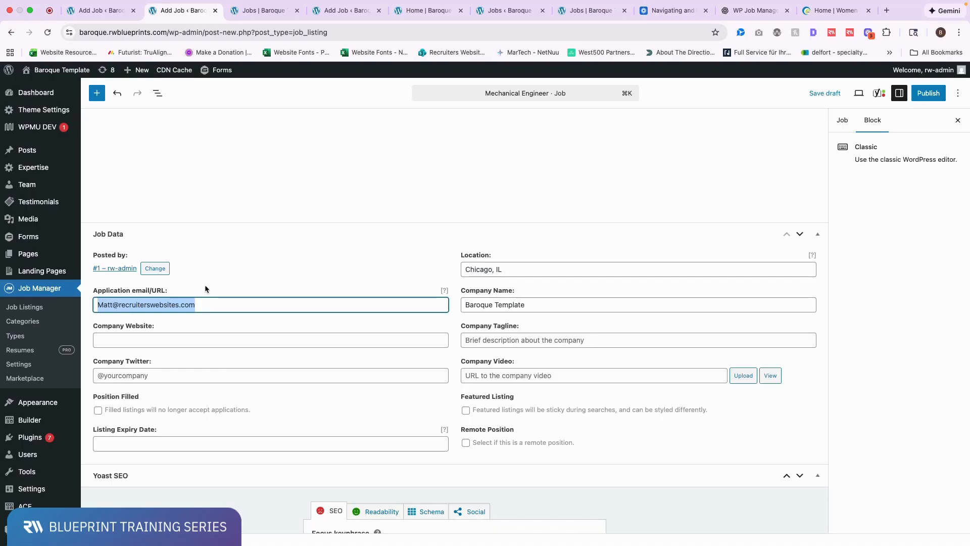
pyautogui.write('your@email')
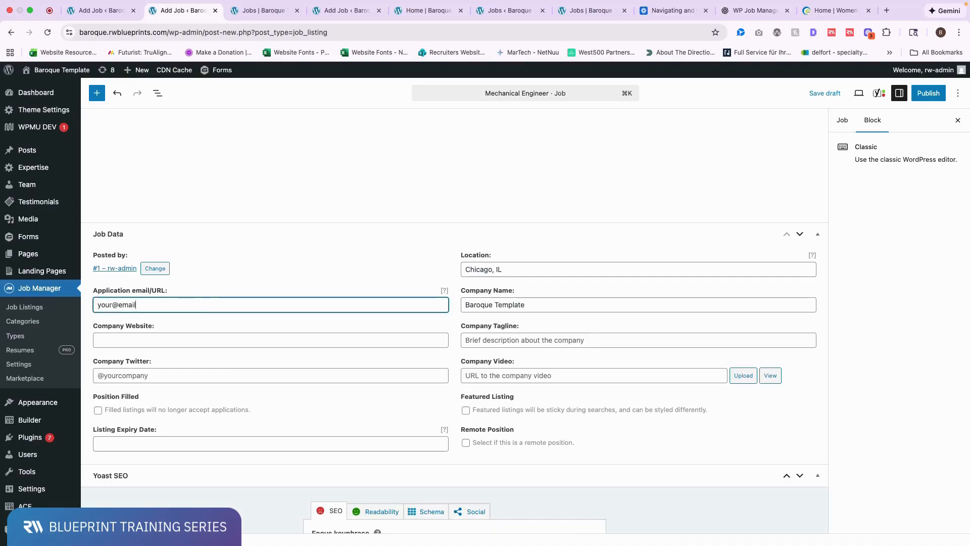
pyautogui.write('.com')
# Review the company name, application email and location entries in the job data
pyautogui.moveTo(543, 302); pyautogui.dragTo(460, 305)
pyautogui.moveTo(546, 305); pyautogui.dragTo(462, 306)
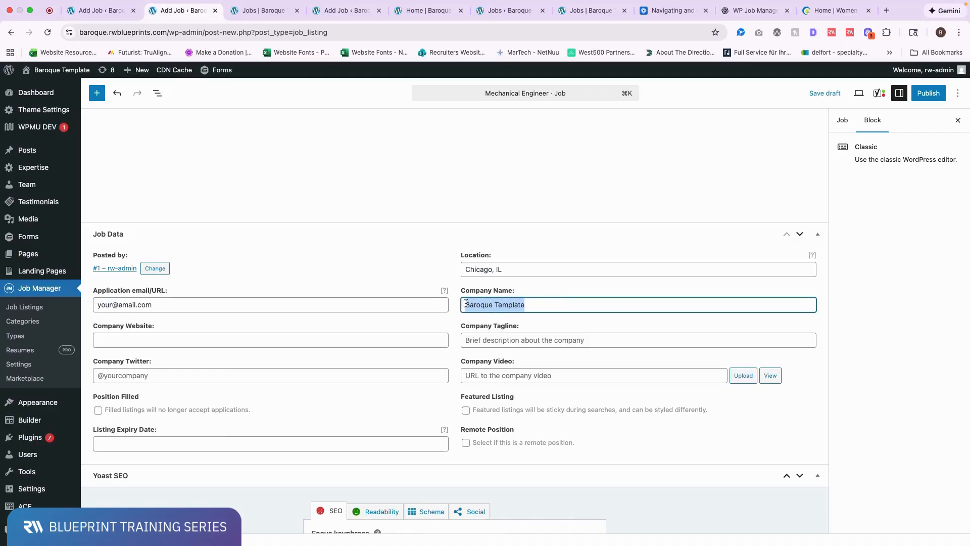
pyautogui.click(461, 303)
pyautogui.moveTo(528, 303); pyautogui.dragTo(458, 305)
pyautogui.moveTo(544, 305); pyautogui.dragTo(418, 305)
pyautogui.click(418, 289)
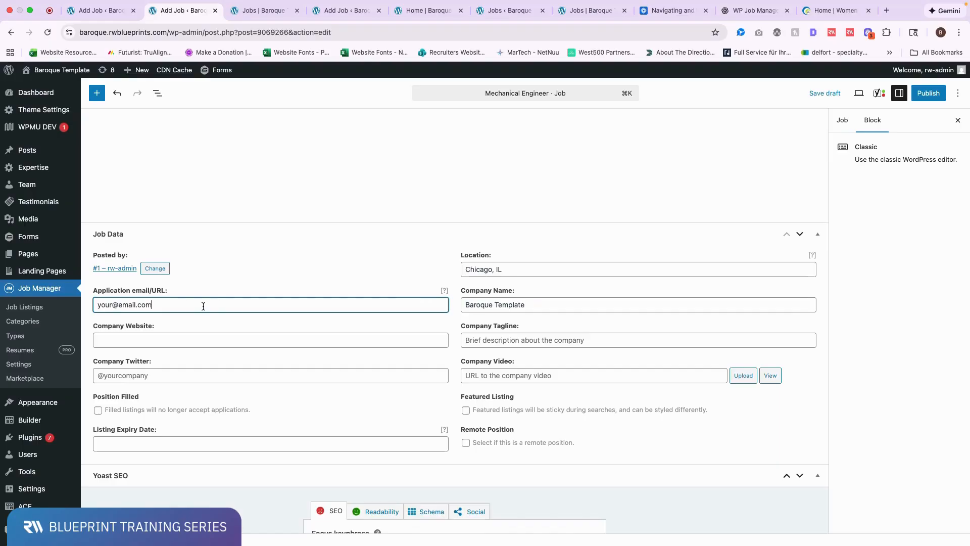
pyautogui.click(508, 269)
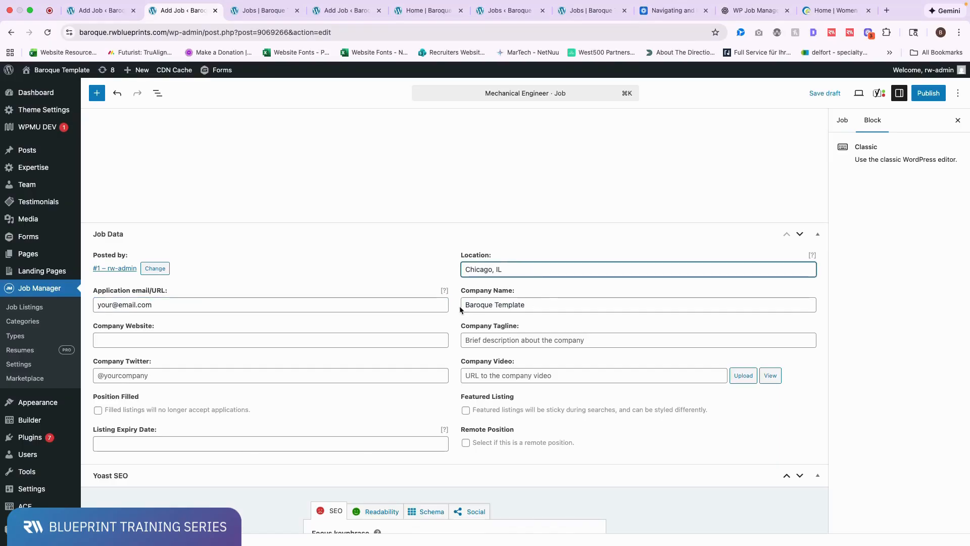
pyautogui.click(498, 304)
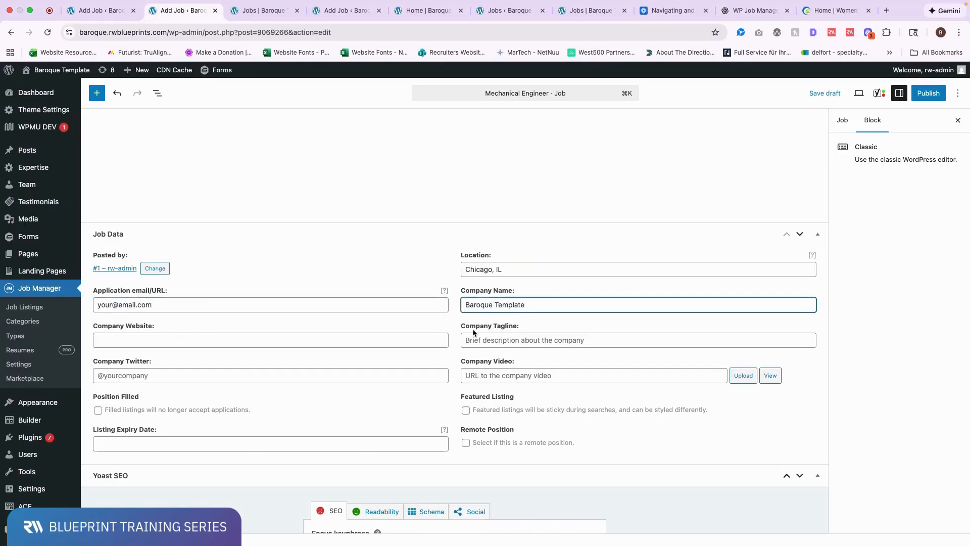
# Publish the Mechanical Engineer job and dismiss the partner network promotion offer
pyautogui.scroll(15, 472, 329)
pyautogui.scroll(2, 473, 330)
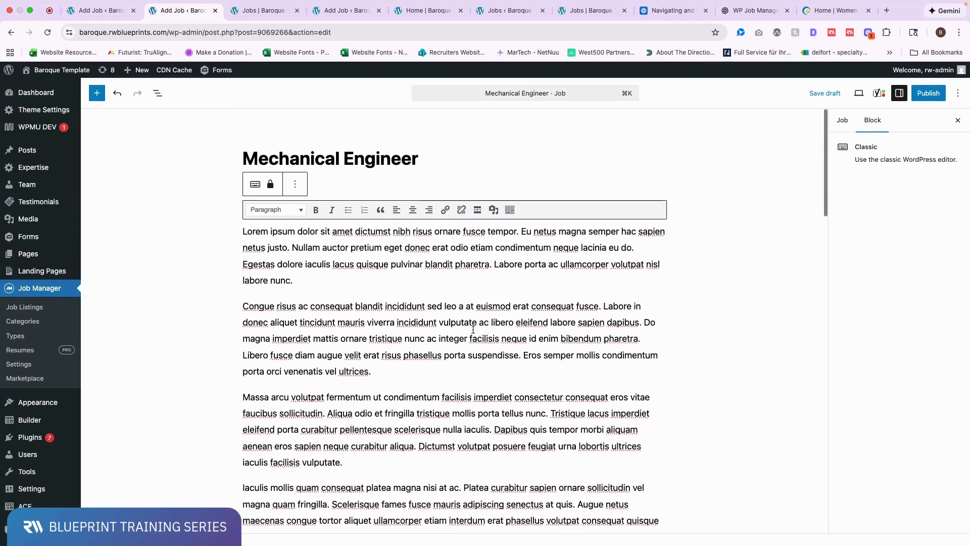
pyautogui.moveTo(924, 71)
pyautogui.click(933, 97)
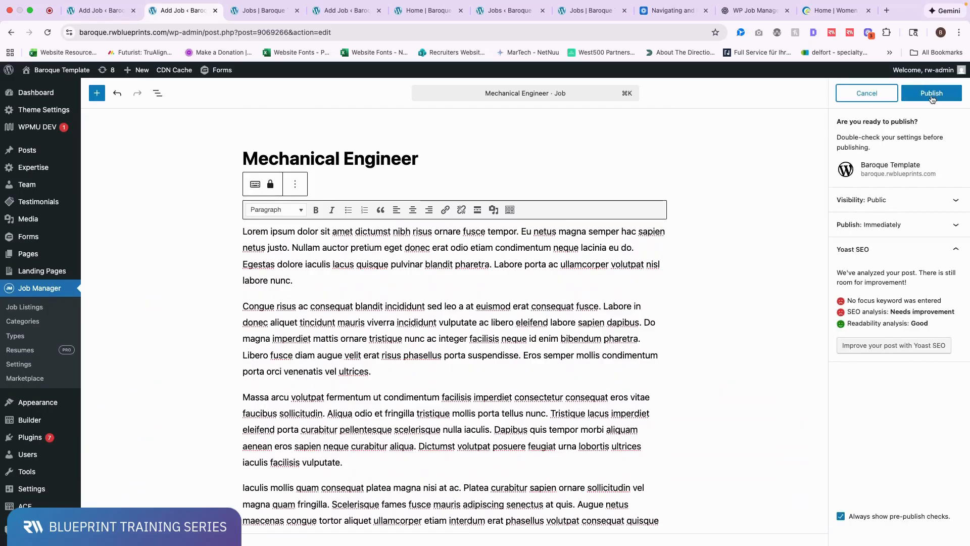
pyautogui.click(932, 93)
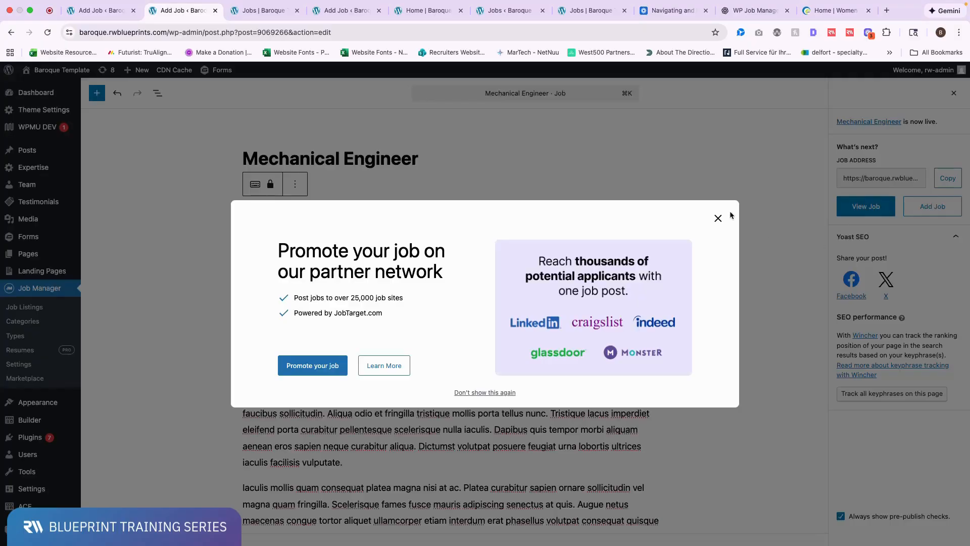
pyautogui.click(718, 219)
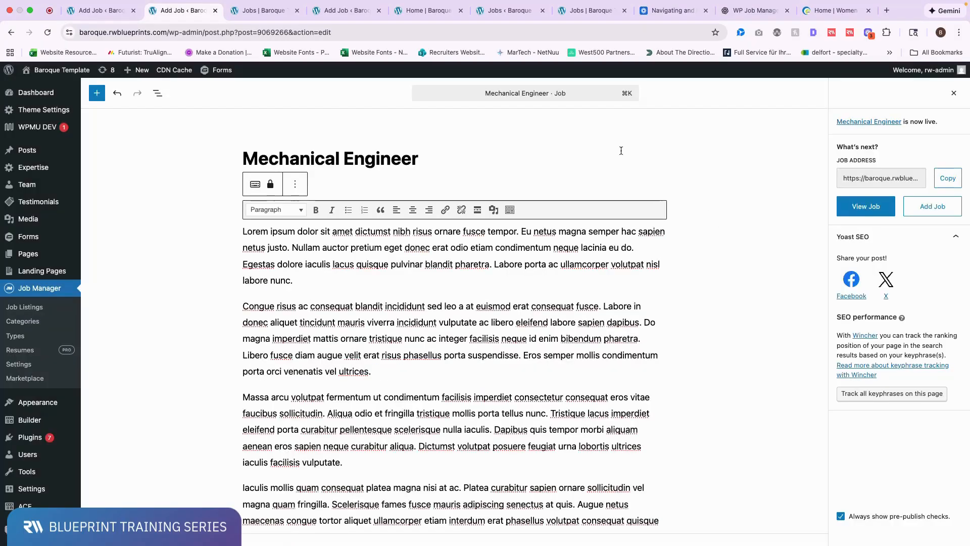
# Refresh the public Careers page and open the Mechanical Engineer listing
pyautogui.click(255, 13)
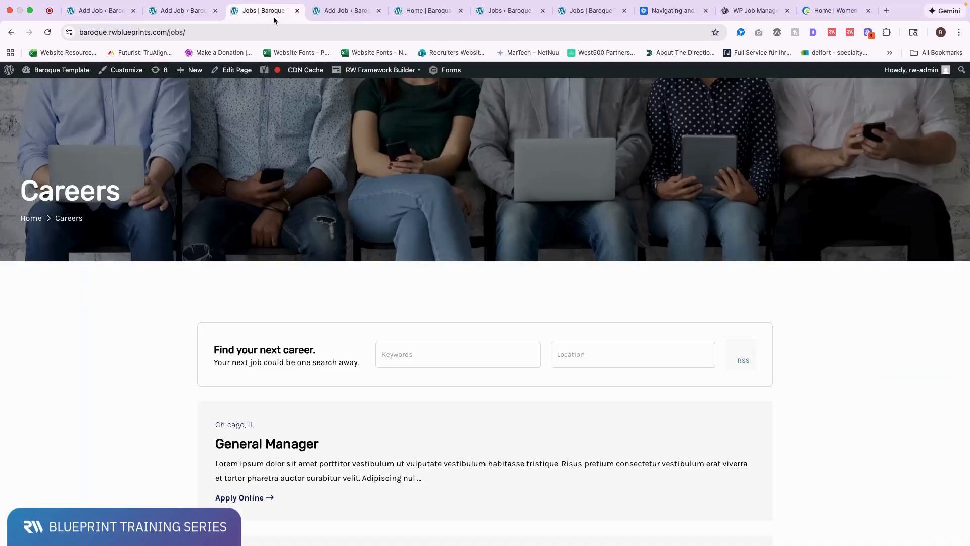
pyautogui.click(47, 34)
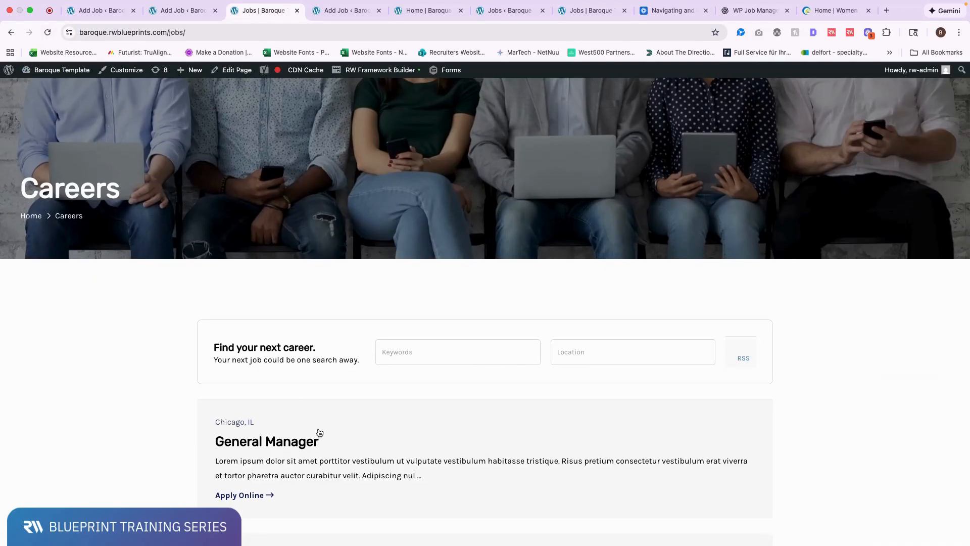
pyautogui.click(49, 34)
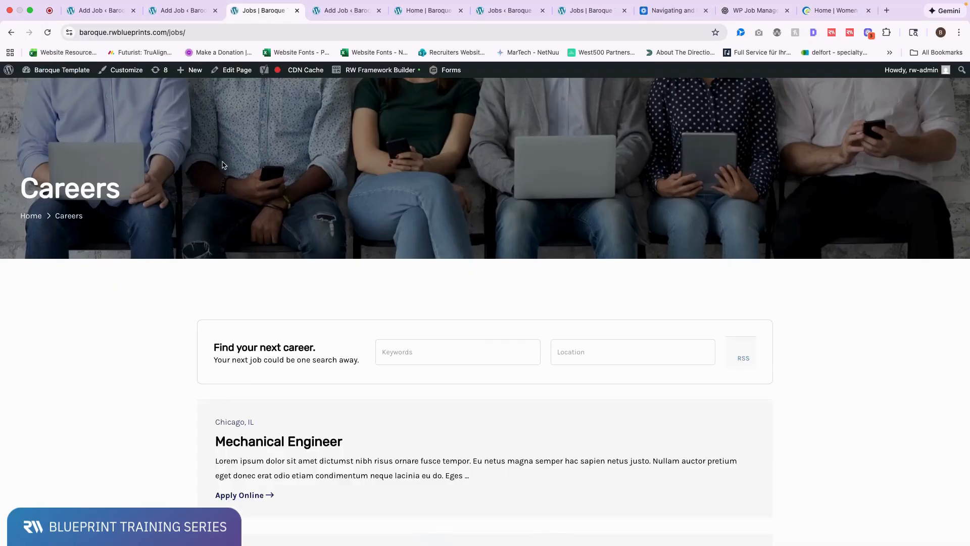
pyautogui.scroll(-1, 226, 160)
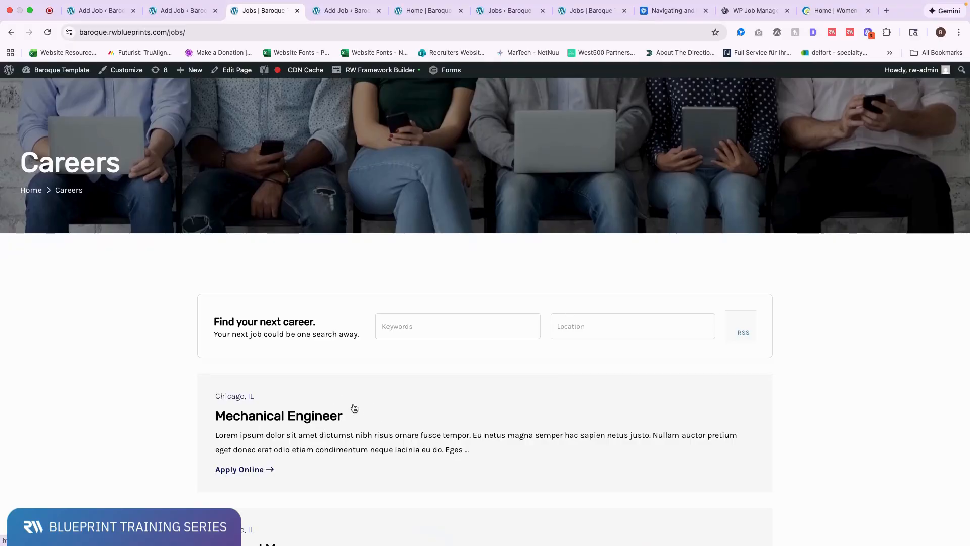
pyautogui.scroll(-1, 354, 408)
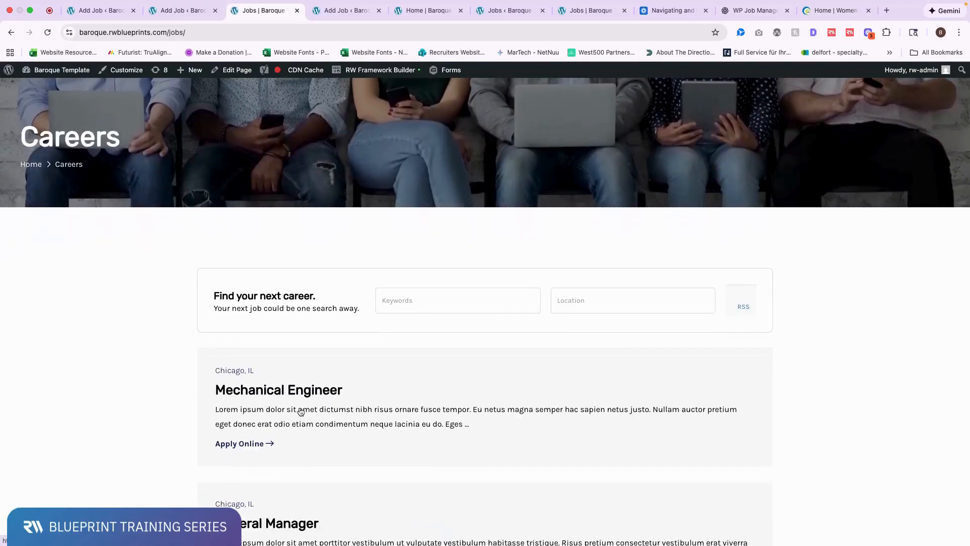
pyautogui.click(267, 418)
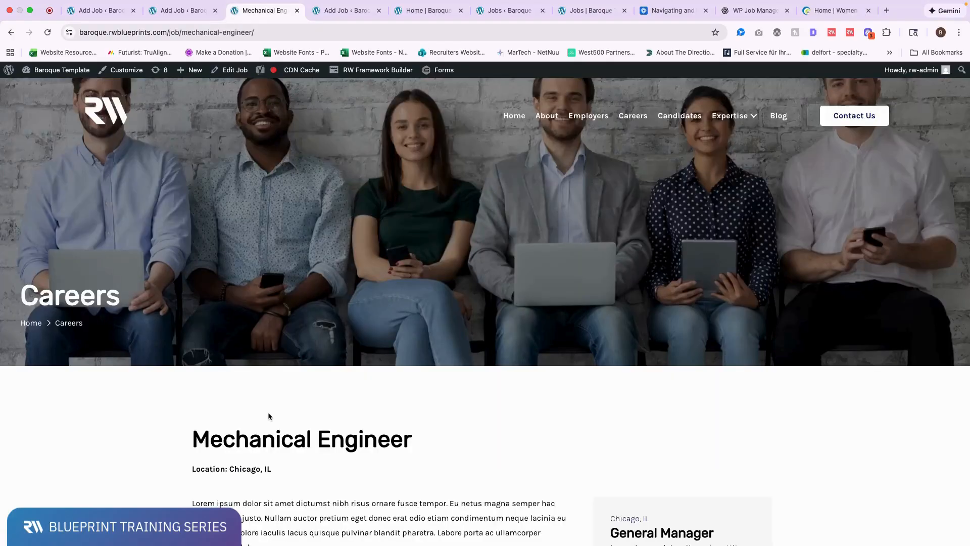
# Examine the title, location and description on the published Mechanical Engineer page
pyautogui.scroll(-10, 268, 411)
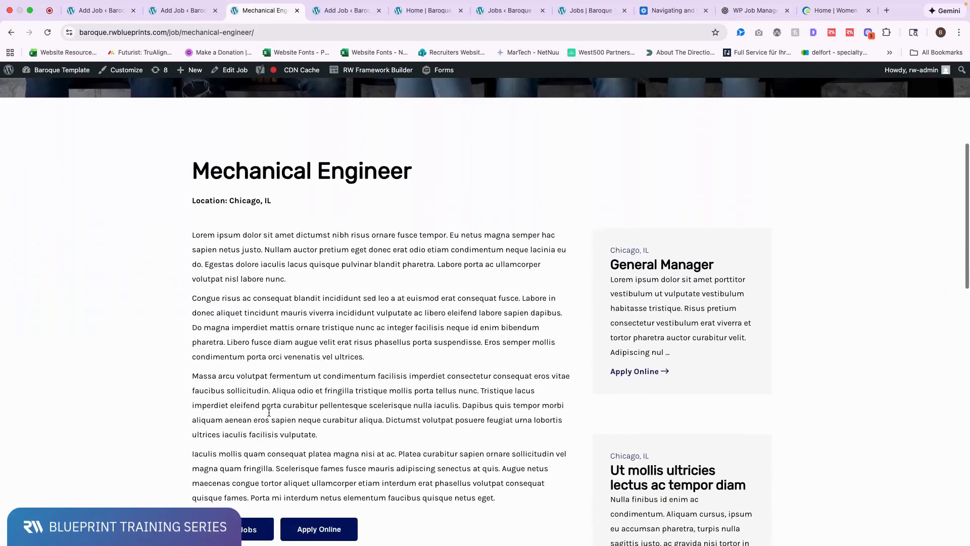
pyautogui.moveTo(191, 170); pyautogui.dragTo(417, 171)
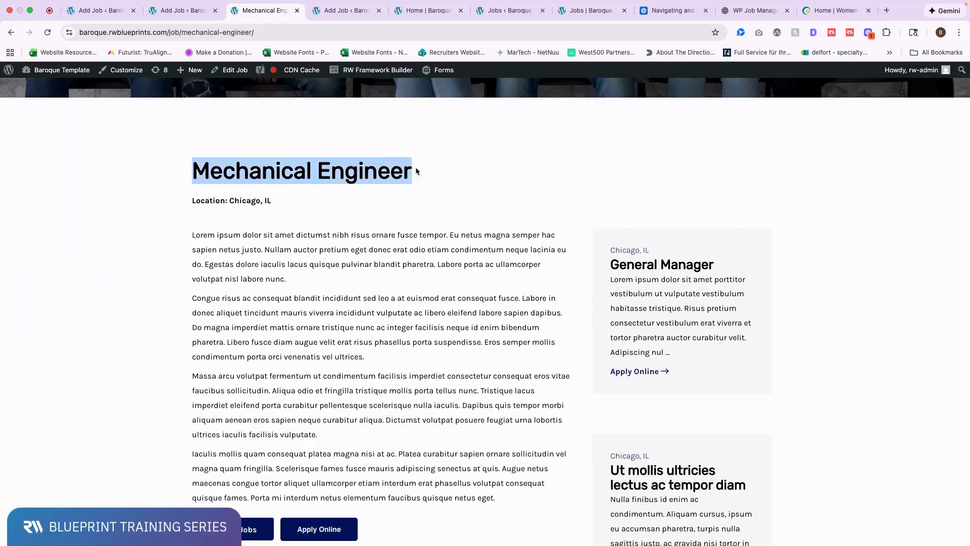
pyautogui.moveTo(191, 201); pyautogui.dragTo(300, 206)
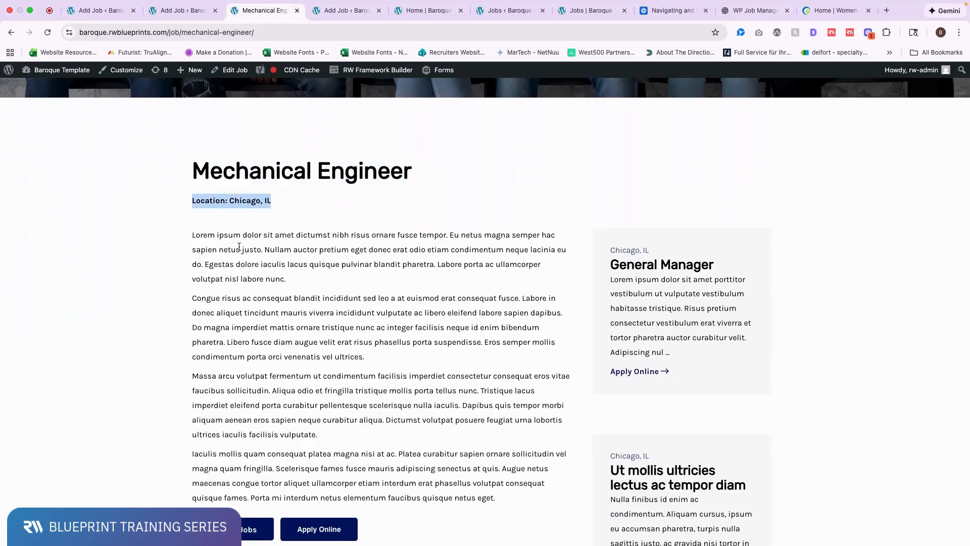
pyautogui.scroll(-3, 239, 246)
pyautogui.moveTo(191, 157); pyautogui.dragTo(535, 416)
pyautogui.click(480, 346)
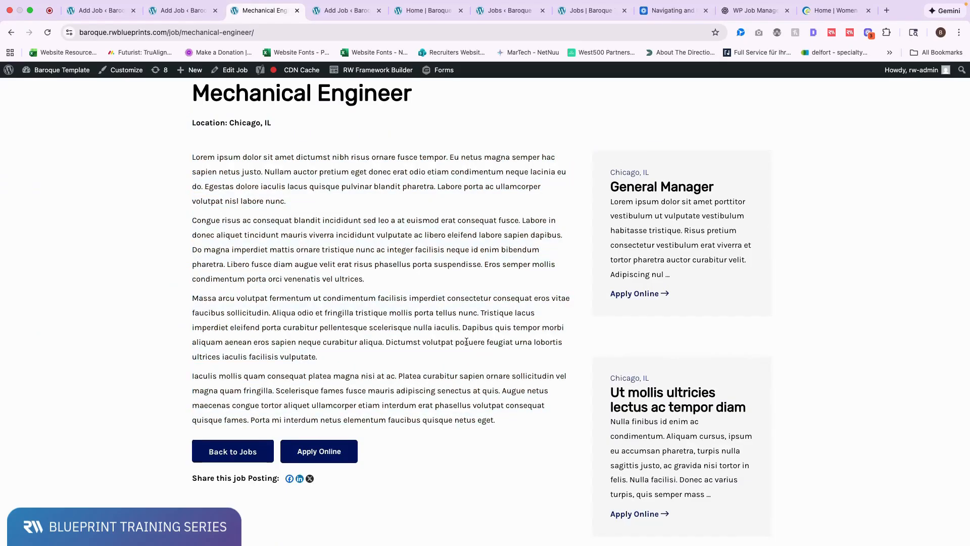
# Open the online application form under the job description and inspect its fields without filling them in
pyautogui.scroll(-2, 466, 341)
pyautogui.click(332, 346)
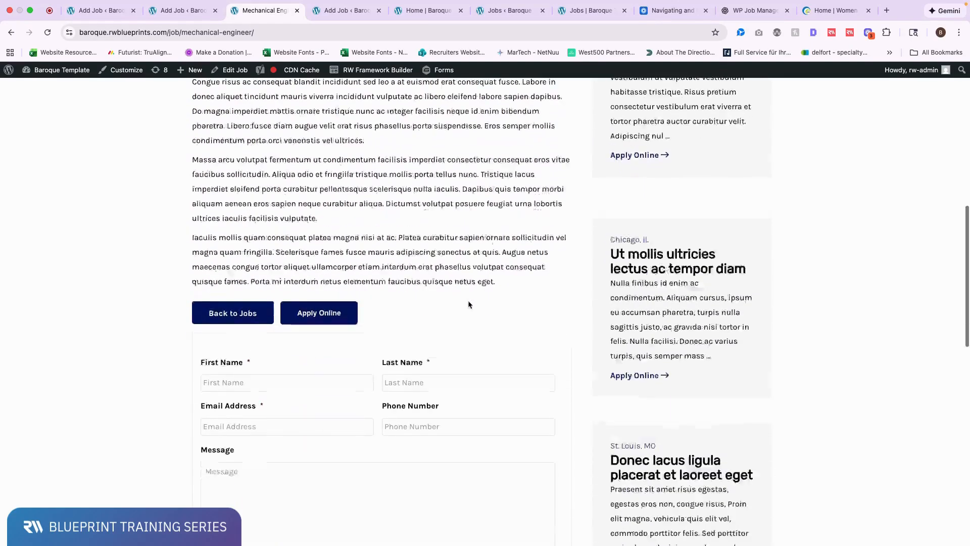
pyautogui.click(366, 284)
pyautogui.click(443, 285)
pyautogui.click(308, 281)
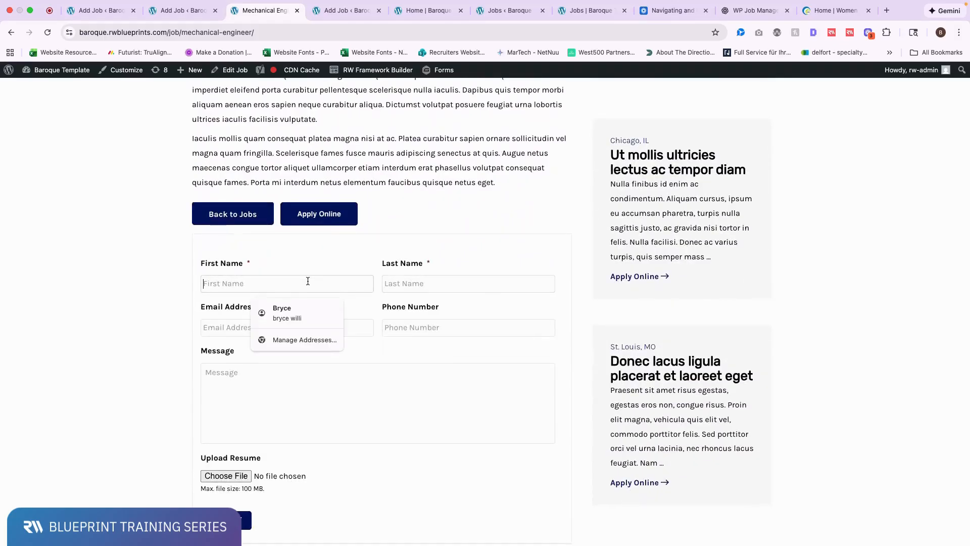
pyautogui.click(454, 284)
pyautogui.click(264, 284)
pyautogui.click(399, 168)
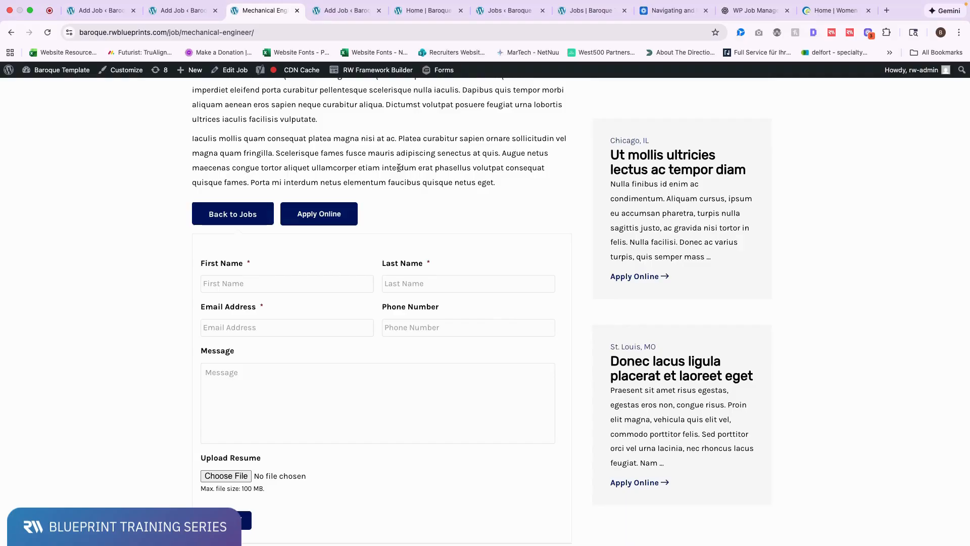
pyautogui.scroll(1, 355, 170)
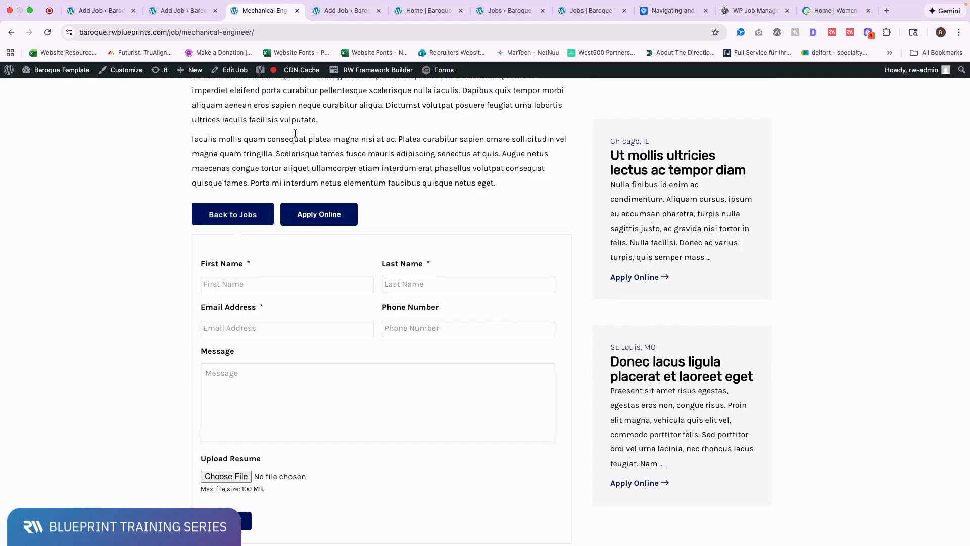
# Return to the site's admin job listings and delete the Mechanical Engineer job
pyautogui.click(62, 75)
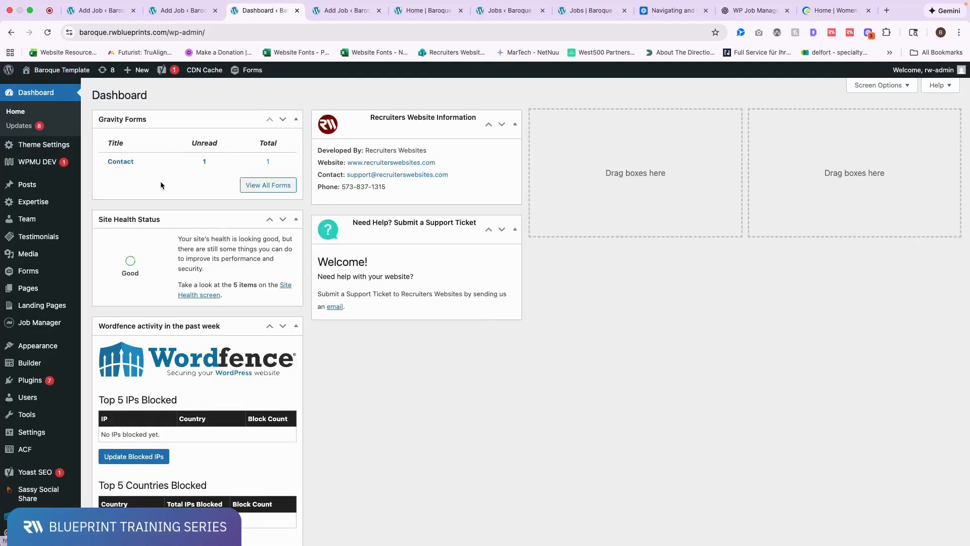
pyautogui.moveTo(26, 369)
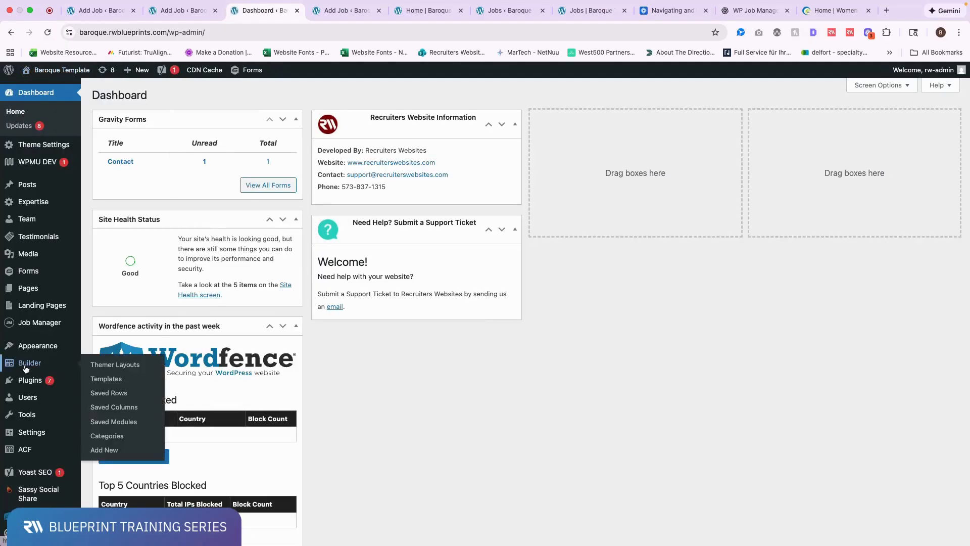
pyautogui.click(44, 324)
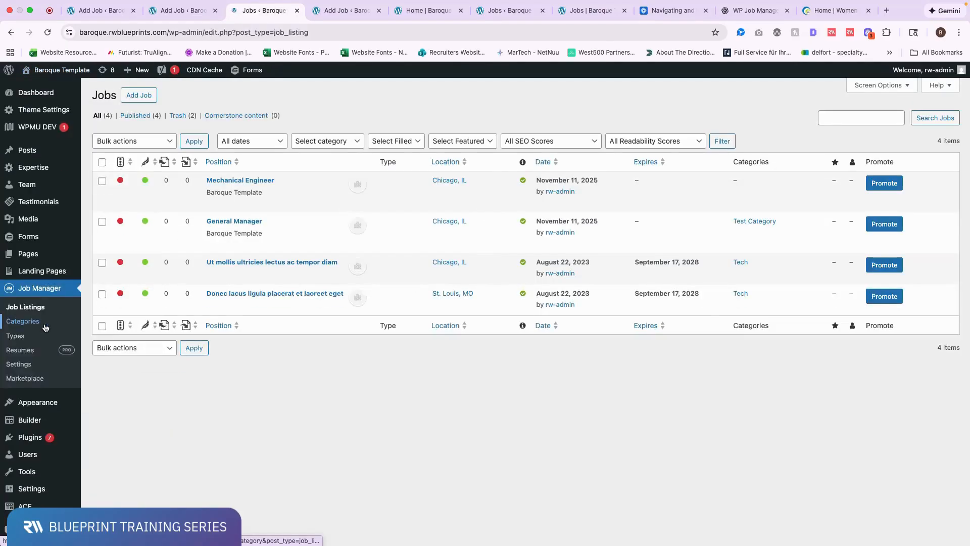
pyautogui.moveTo(269, 185)
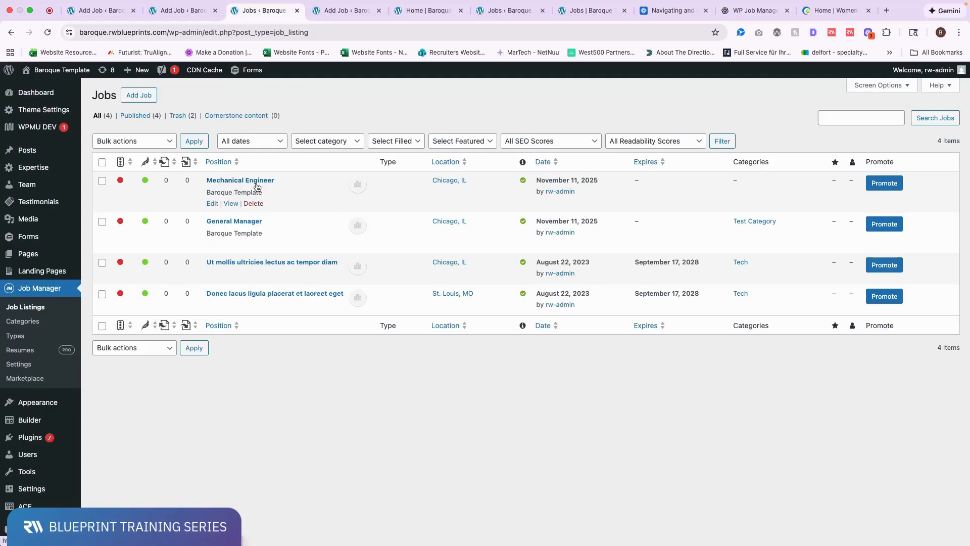
pyautogui.click(258, 205)
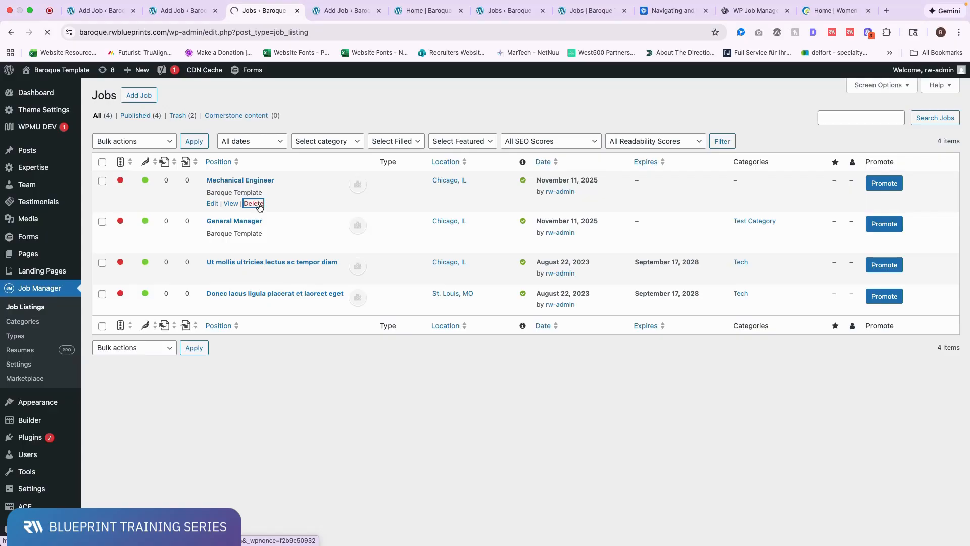